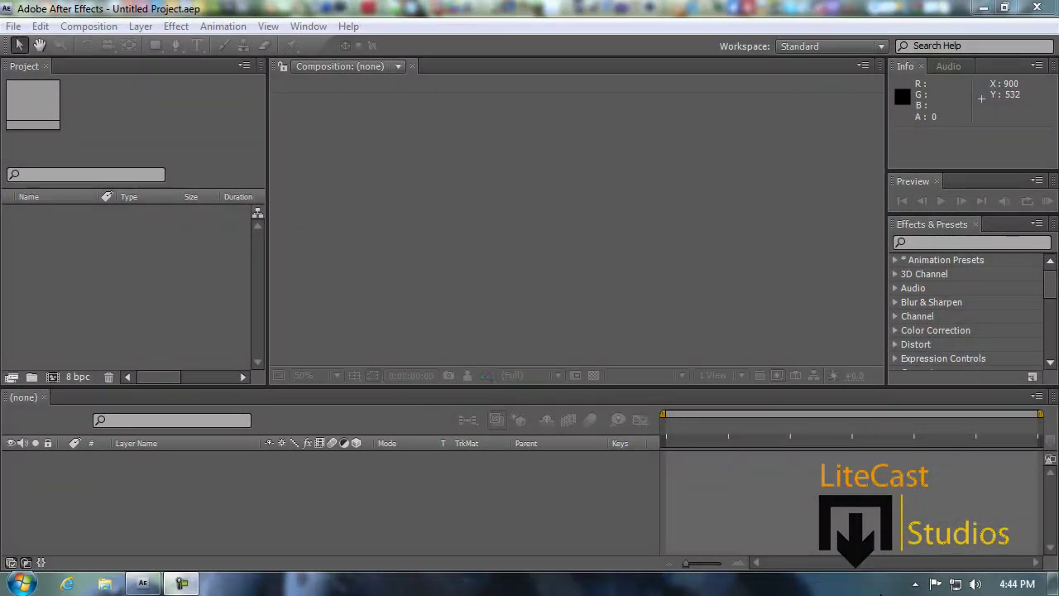
Import Chrysanthemum, Desert, Hydrangeas and Jellyfish JPEGs from Sample Pictures as project footage.
{"action": "left_click", "coordinate": [197, 283]}
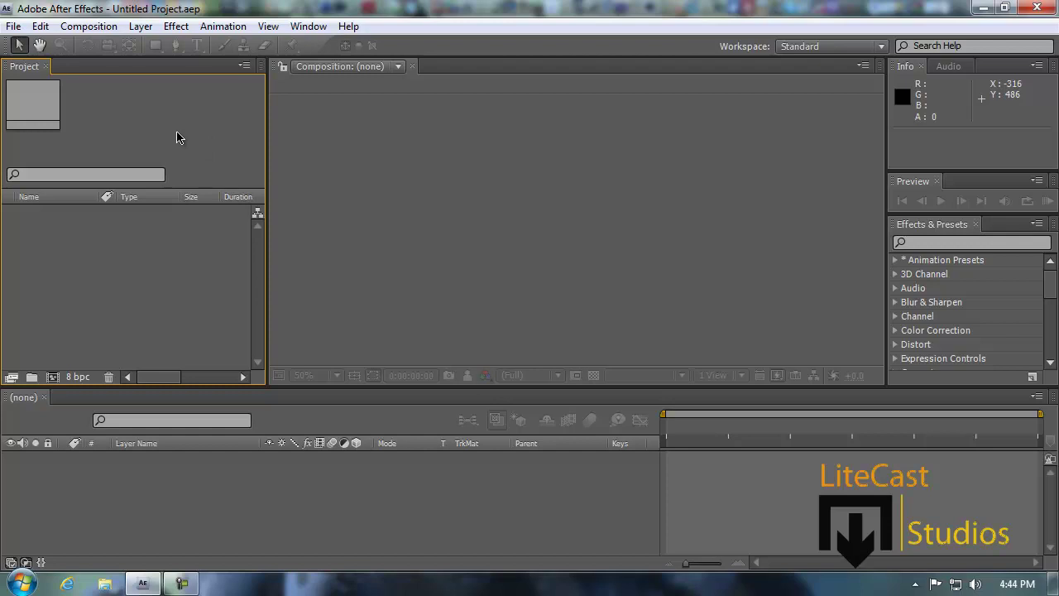
{"action": "double_click", "coordinate": [116, 236]}
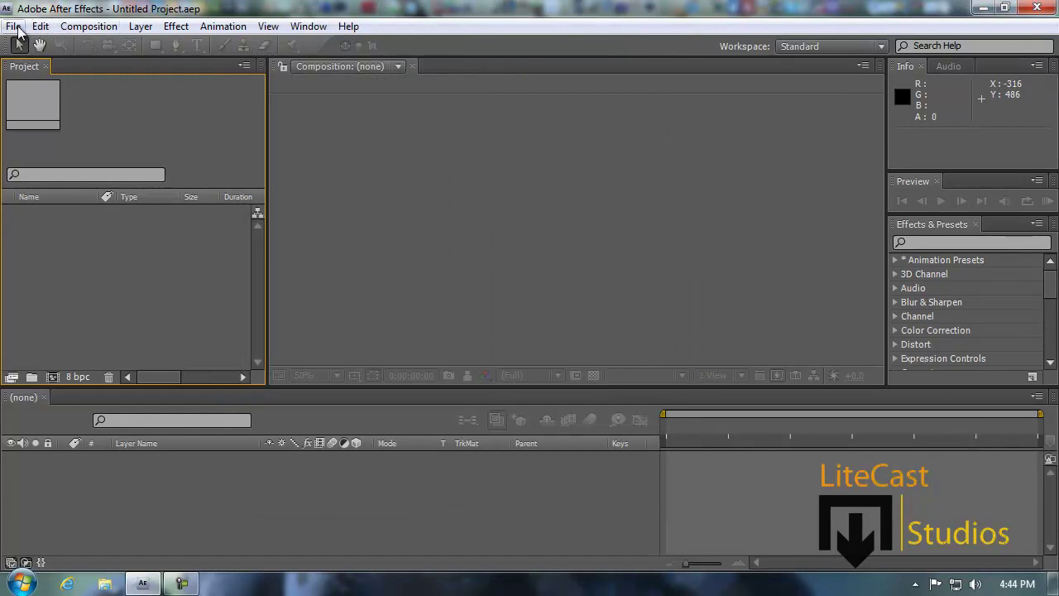
{"action": "left_click", "coordinate": [13, 25]}
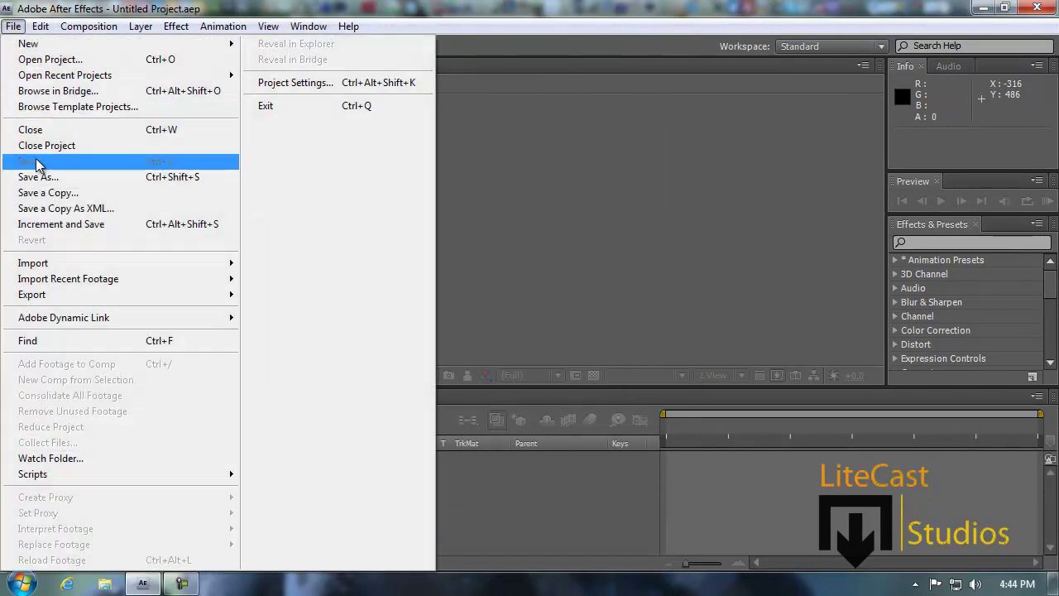
{"action": "left_click", "coordinate": [532, 165]}
{"action": "left_click", "coordinate": [120, 271]}
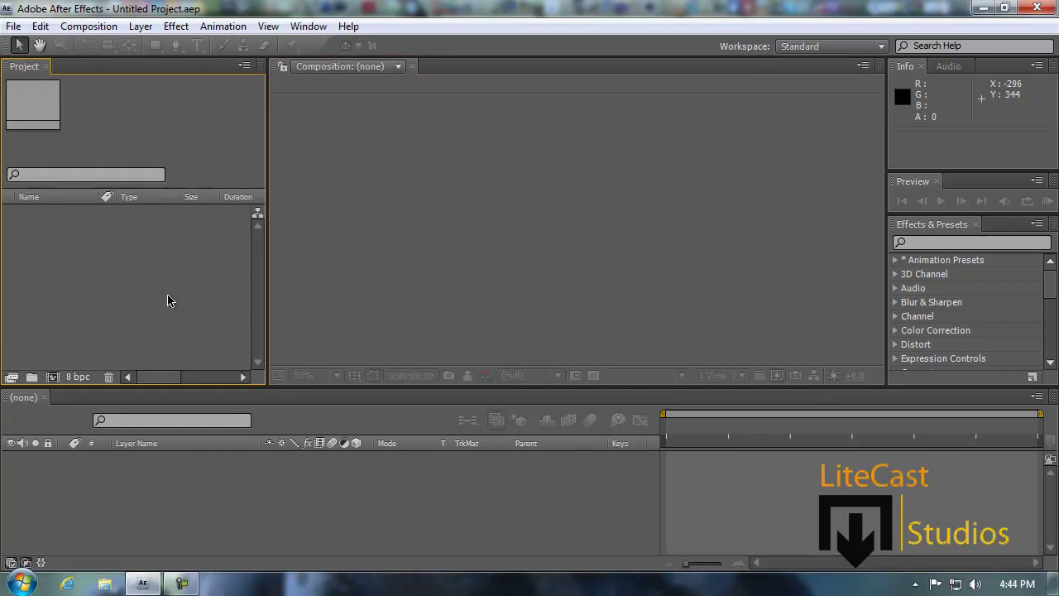
{"action": "mouse_move", "coordinate": [165, 376]}
{"action": "left_mouse_down"}
{"action": "mouse_move", "coordinate": [186, 375]}
{"action": "mouse_move", "coordinate": [145, 374]}
{"action": "left_mouse_up"}
{"action": "double_click", "coordinate": [87, 298]}
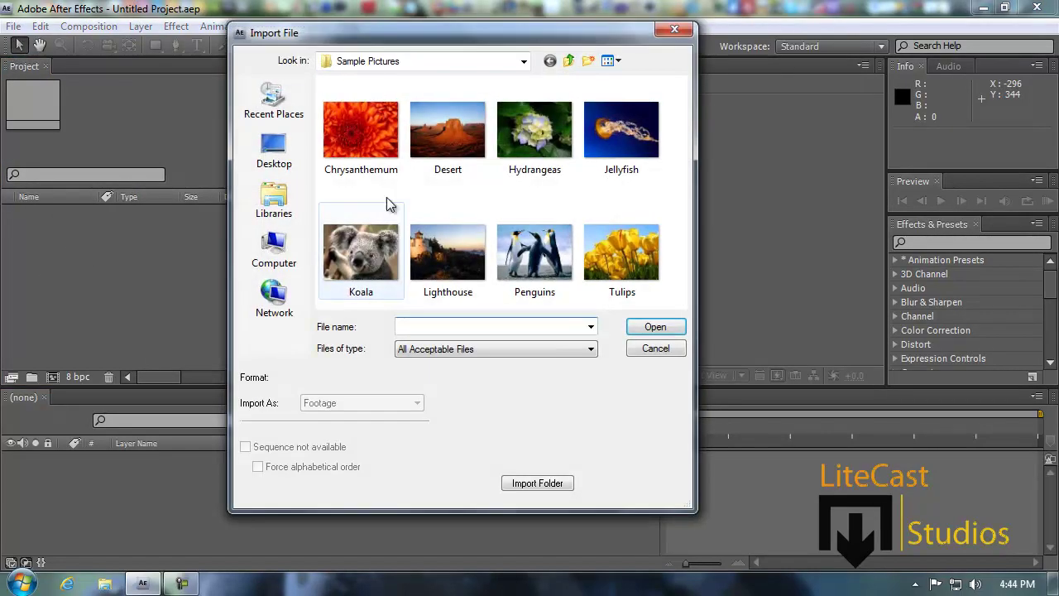
{"action": "left_click_drag", "start_coordinate": [488, 47], "coordinate": [517, 36]}
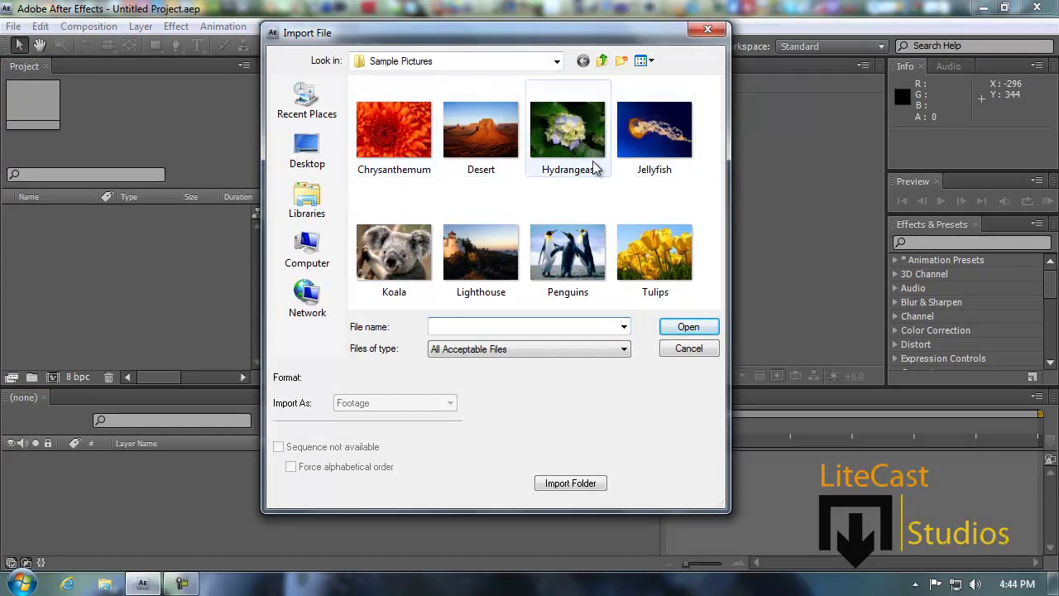
{"action": "left_click_drag", "start_coordinate": [698, 184], "coordinate": [369, 128]}
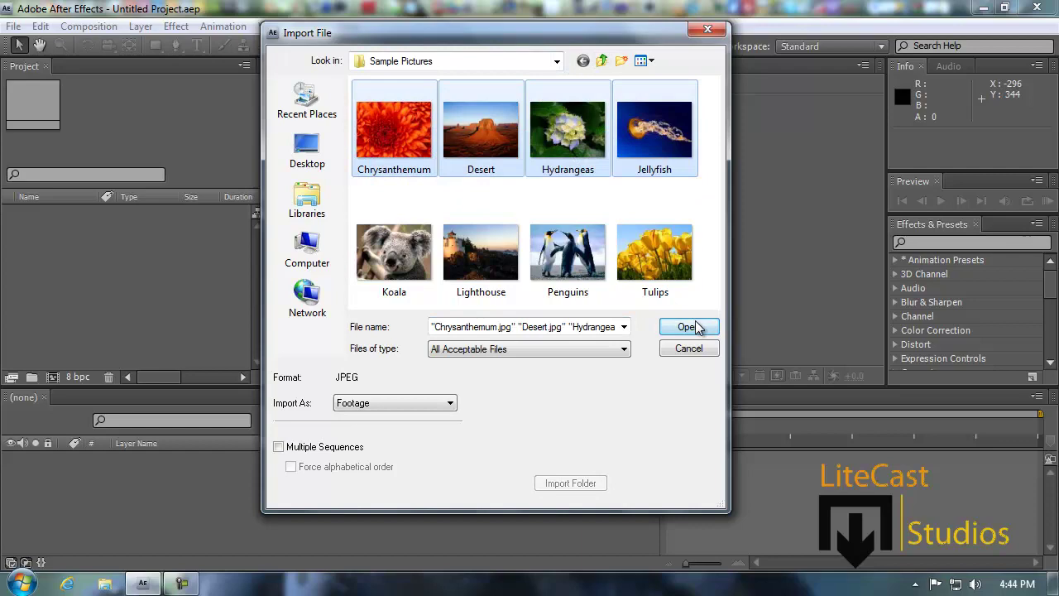
{"action": "left_click", "coordinate": [695, 326]}
Import the Koala photo through File > Import > File.
{"action": "left_click", "coordinate": [40, 25]}
{"action": "mouse_move", "coordinate": [13, 26]}
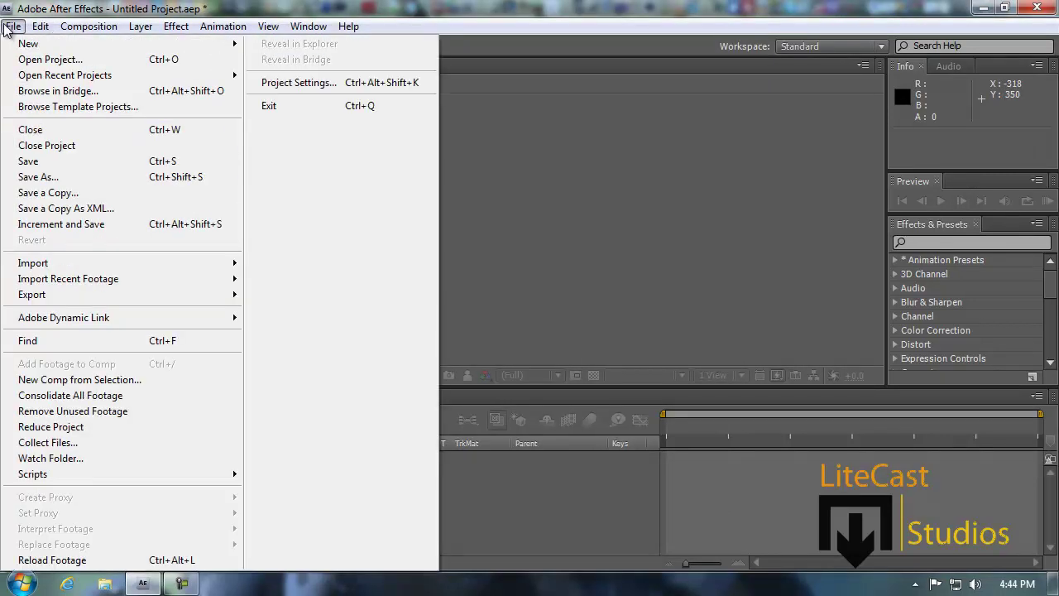
{"action": "mouse_move", "coordinate": [62, 263]}
{"action": "left_click", "coordinate": [281, 265]}
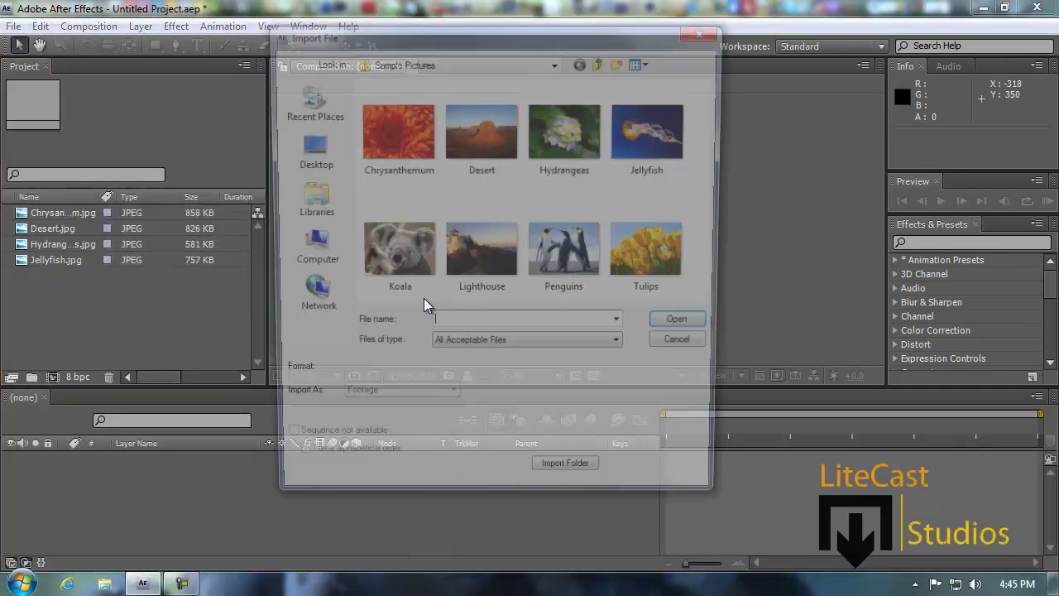
{"action": "left_click", "coordinate": [403, 268]}
{"action": "double_click", "coordinate": [404, 268]}
{"action": "left_click", "coordinate": [145, 321]}
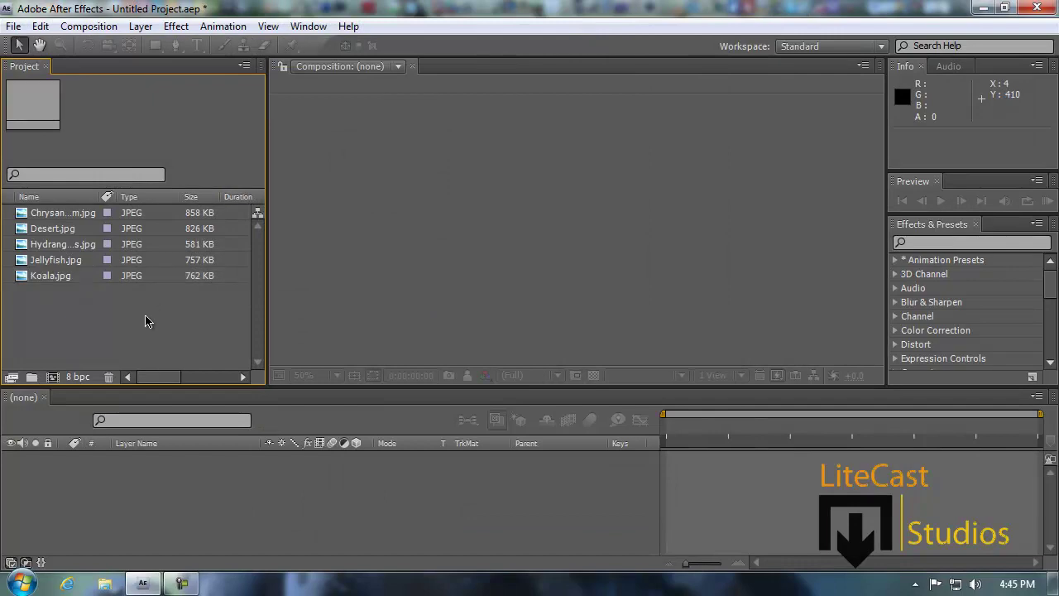
Import the Lighthouse, Penguins and Tulips photos with Import Multiple Files.
{"action": "left_click", "coordinate": [13, 26]}
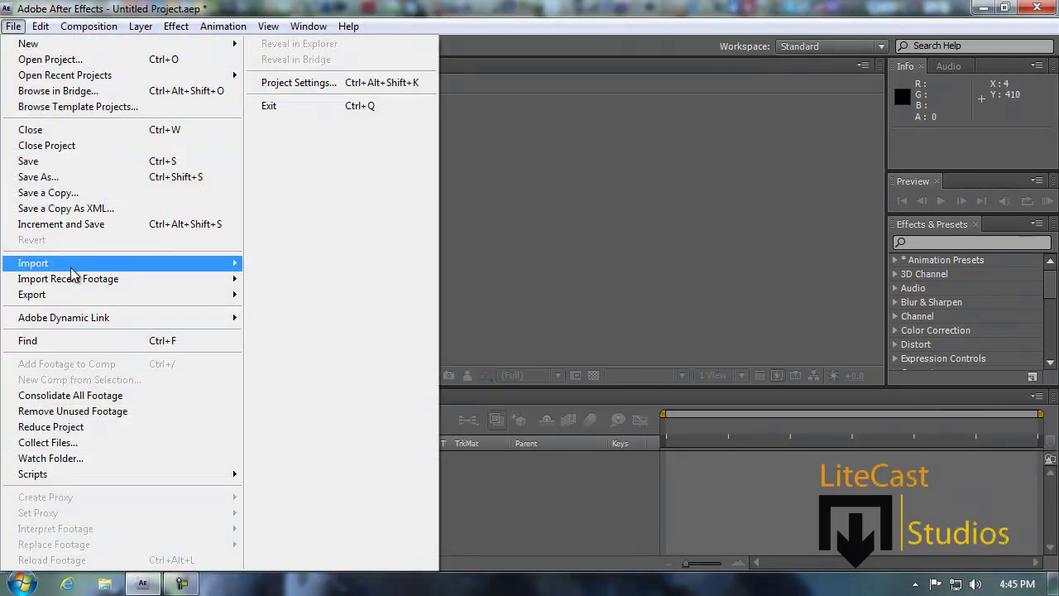
{"action": "mouse_move", "coordinate": [193, 271]}
{"action": "left_click", "coordinate": [319, 283]}
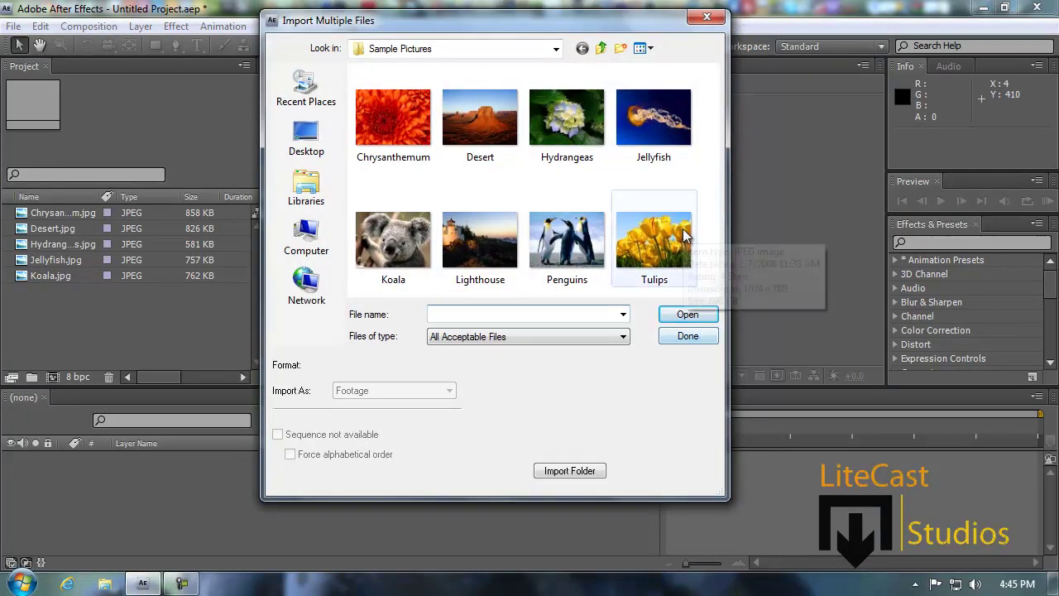
{"action": "left_click", "coordinate": [498, 245]}
{"action": "left_click", "coordinate": [497, 244]}
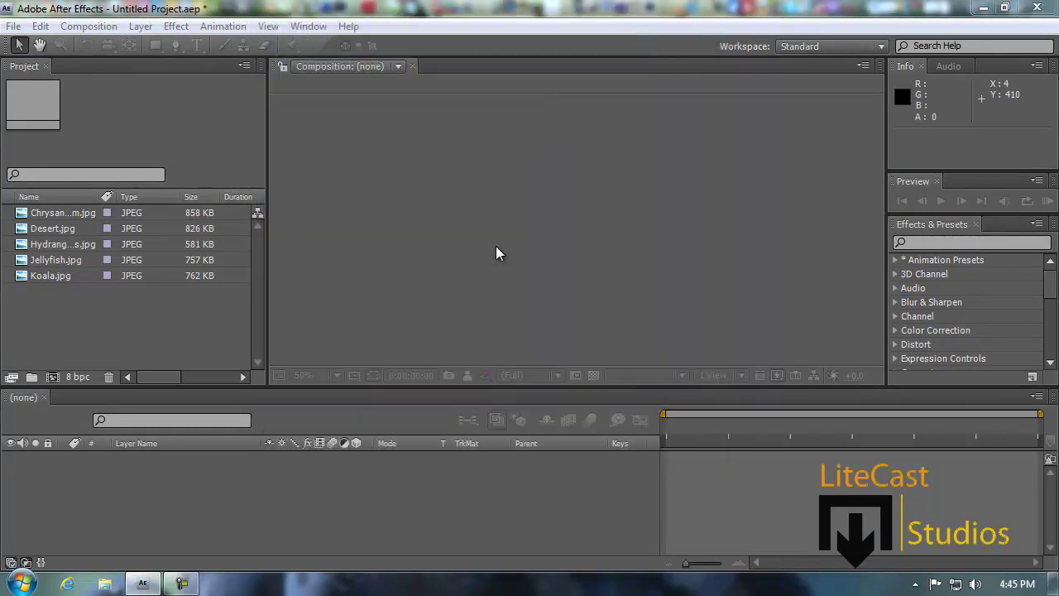
{"action": "double_click", "coordinate": [572, 236]}
{"action": "double_click", "coordinate": [653, 249]}
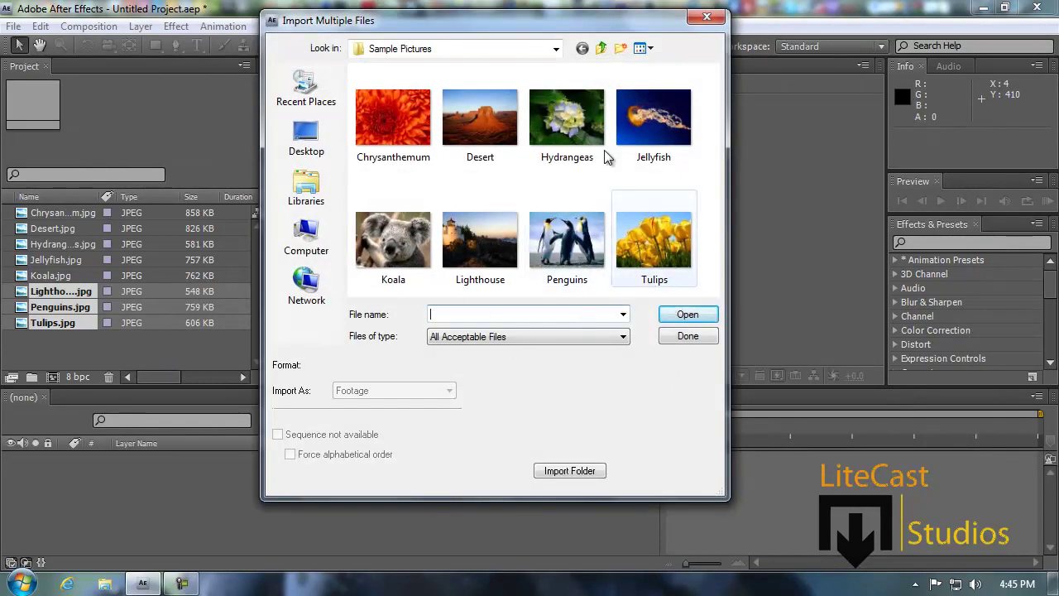
Import Wildlife.wmv from Libraries > Videos > Sample Videos and finish importing.
{"action": "left_click_drag", "start_coordinate": [478, 19], "coordinate": [552, 31]}
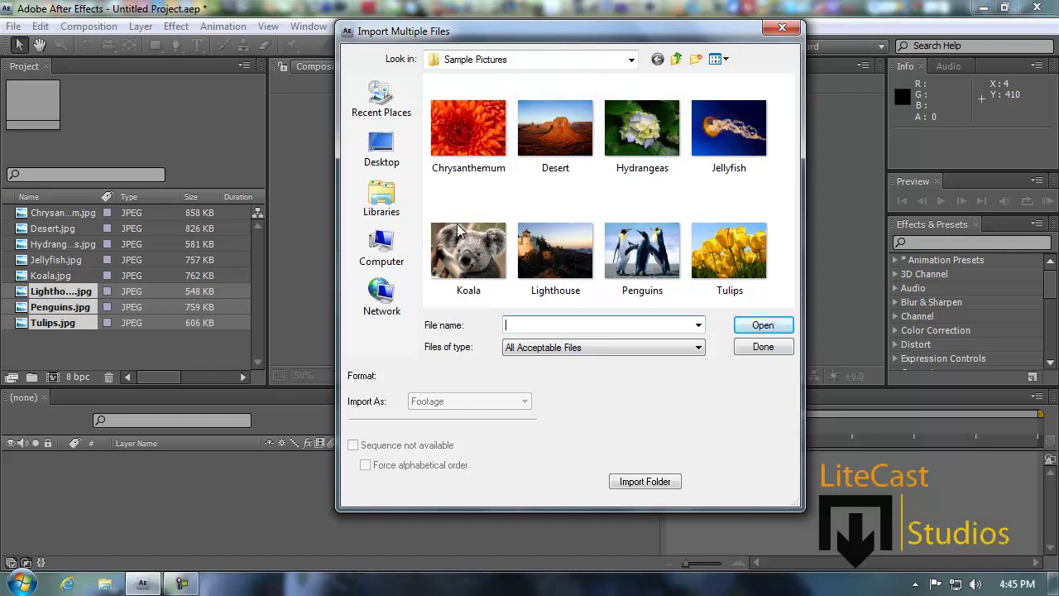
{"action": "left_click", "coordinate": [384, 202]}
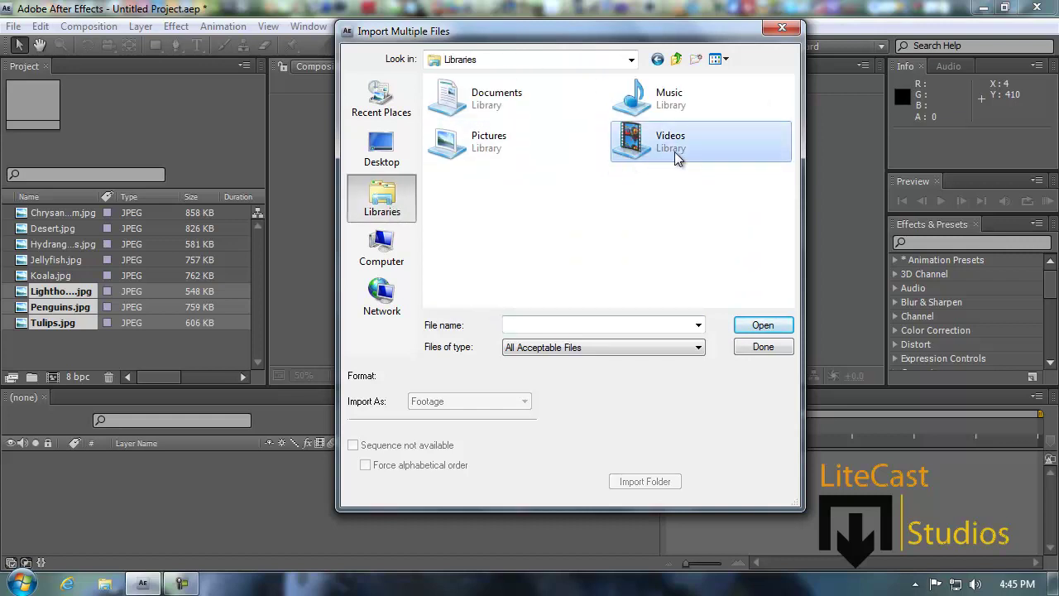
{"action": "double_click", "coordinate": [674, 152]}
{"action": "double_click", "coordinate": [683, 124]}
{"action": "double_click", "coordinate": [501, 130]}
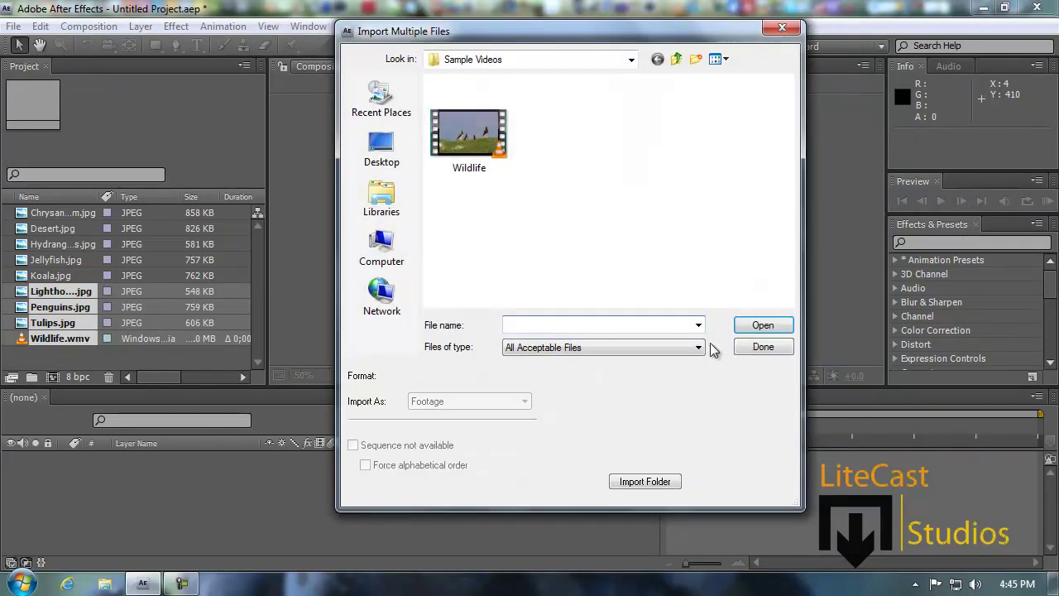
{"action": "left_click", "coordinate": [763, 348]}
{"action": "left_click", "coordinate": [173, 363]}
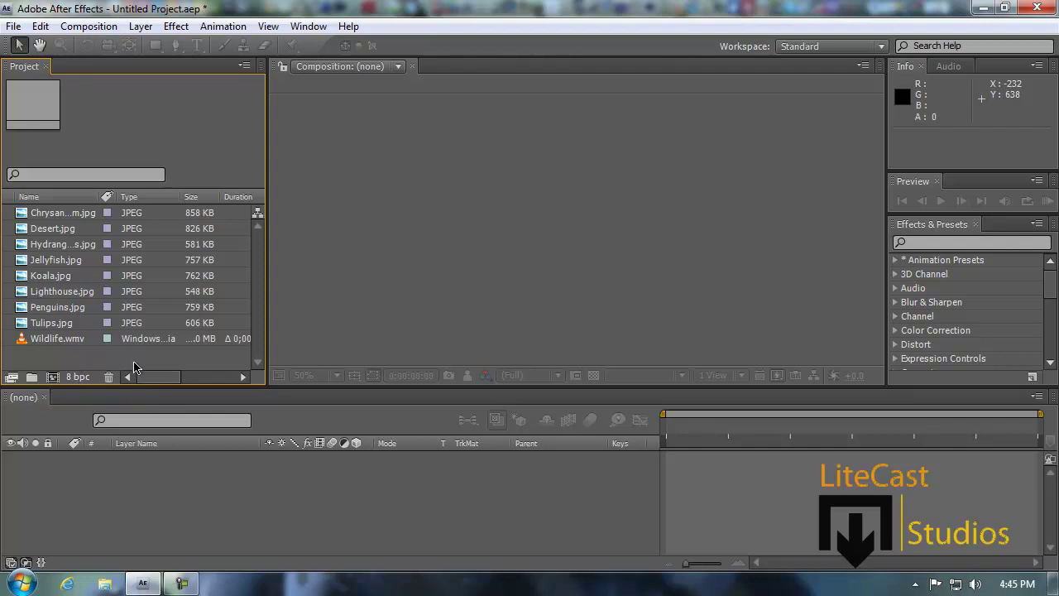
Create a new project folder named Pictures.
{"action": "right_click", "coordinate": [31, 360]}
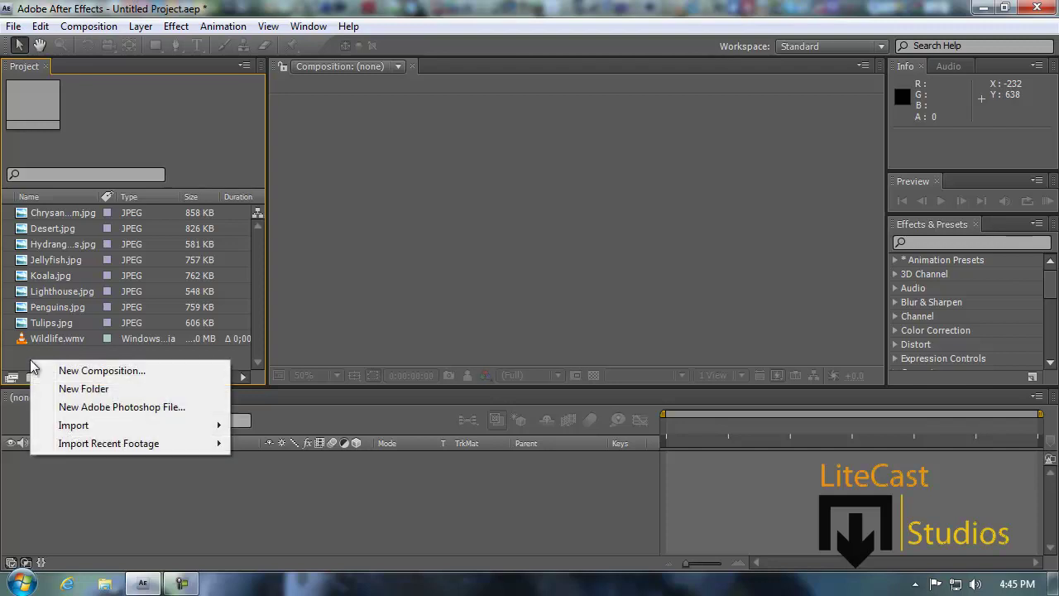
{"action": "left_click", "coordinate": [71, 388]}
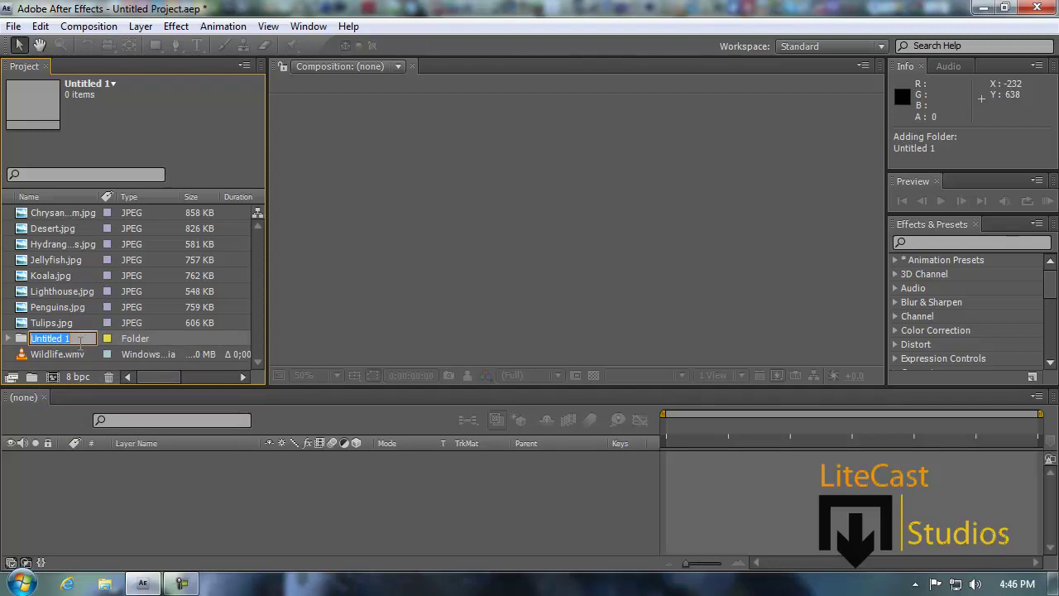
{"action": "type", "text": "Pictures"}
{"action": "key", "text": "Return"}
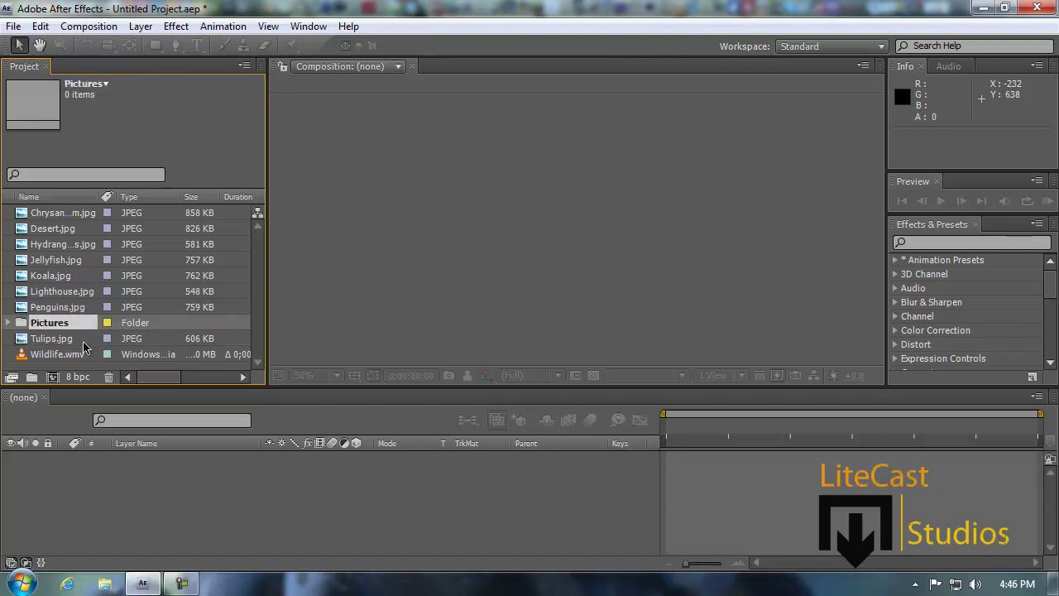
Create a second project folder named Videos.
{"action": "right_click", "coordinate": [38, 369]}
{"action": "left_click", "coordinate": [46, 392]}
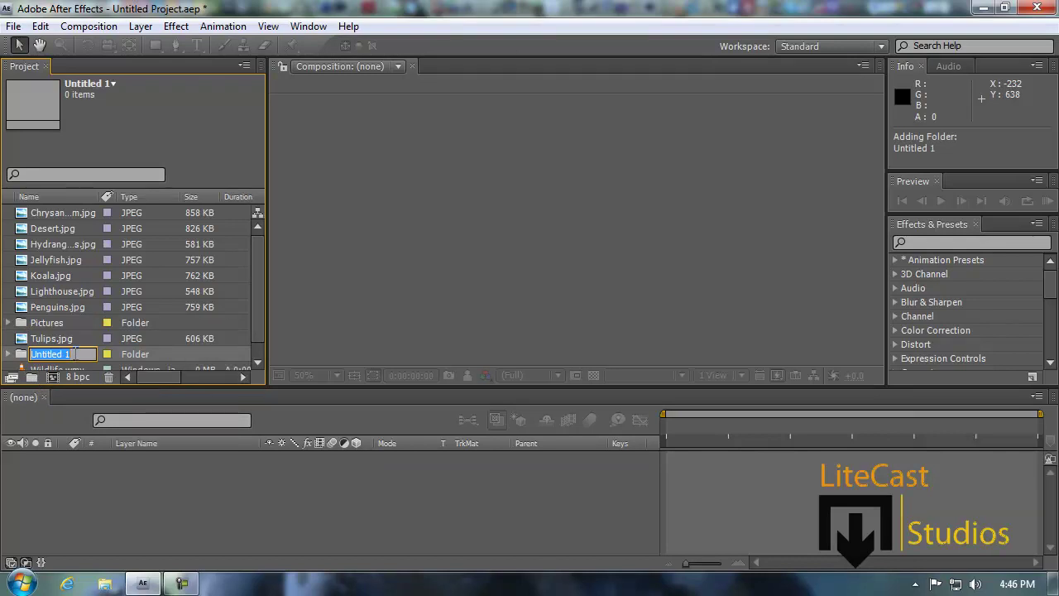
{"action": "type", "text": "Videos"}
{"action": "key", "text": "Return"}
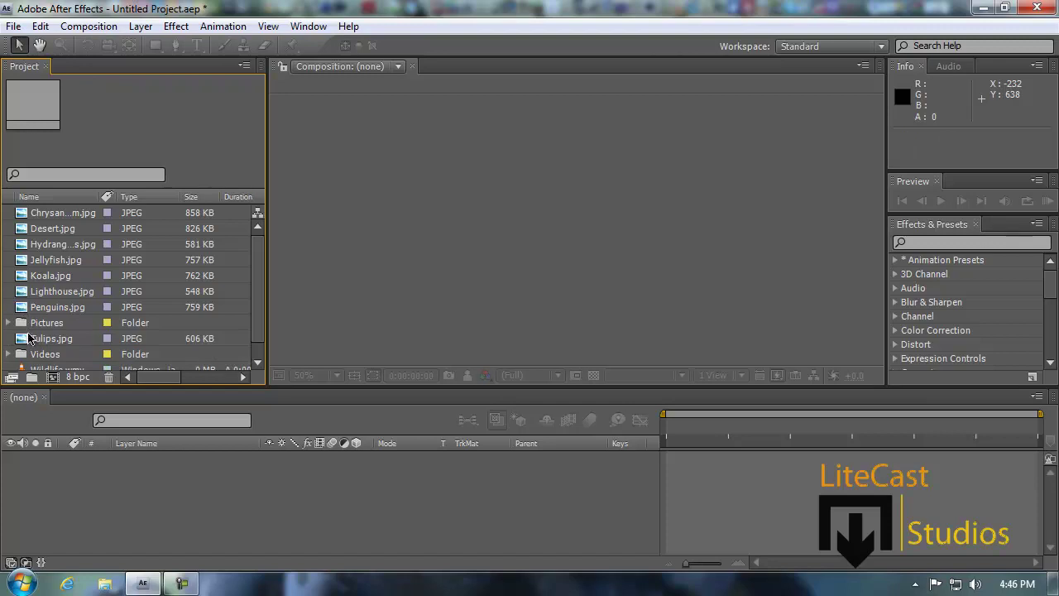
Move all eight JPGs into Pictures and Wildlife.wmv into Videos.
{"action": "left_click_drag", "start_coordinate": [31, 340], "coordinate": [49, 323]}
{"action": "mouse_move", "coordinate": [52, 293]}
{"action": "left_mouse_down"}
{"action": "mouse_move", "coordinate": [50, 307]}
{"action": "mouse_move", "coordinate": [52, 276]}
{"action": "left_mouse_up"}
{"action": "mouse_move", "coordinate": [50, 244]}
{"action": "left_mouse_down"}
{"action": "mouse_move", "coordinate": [52, 260]}
{"action": "mouse_move", "coordinate": [64, 219]}
{"action": "mouse_move", "coordinate": [52, 262]}
{"action": "left_mouse_up"}
{"action": "left_click", "coordinate": [76, 302]}
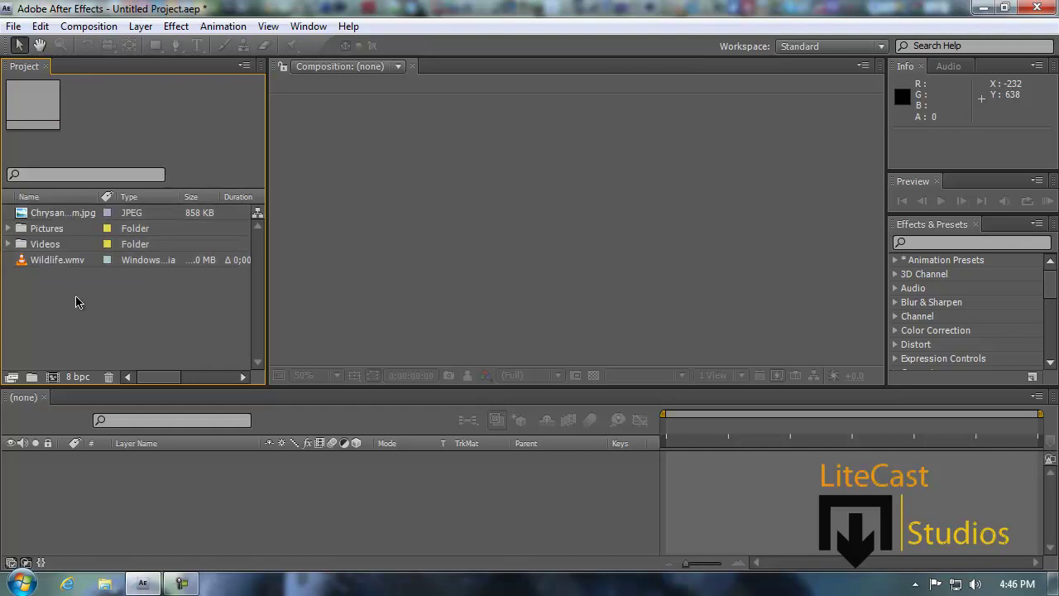
{"action": "left_click_drag", "start_coordinate": [66, 220], "coordinate": [69, 237]}
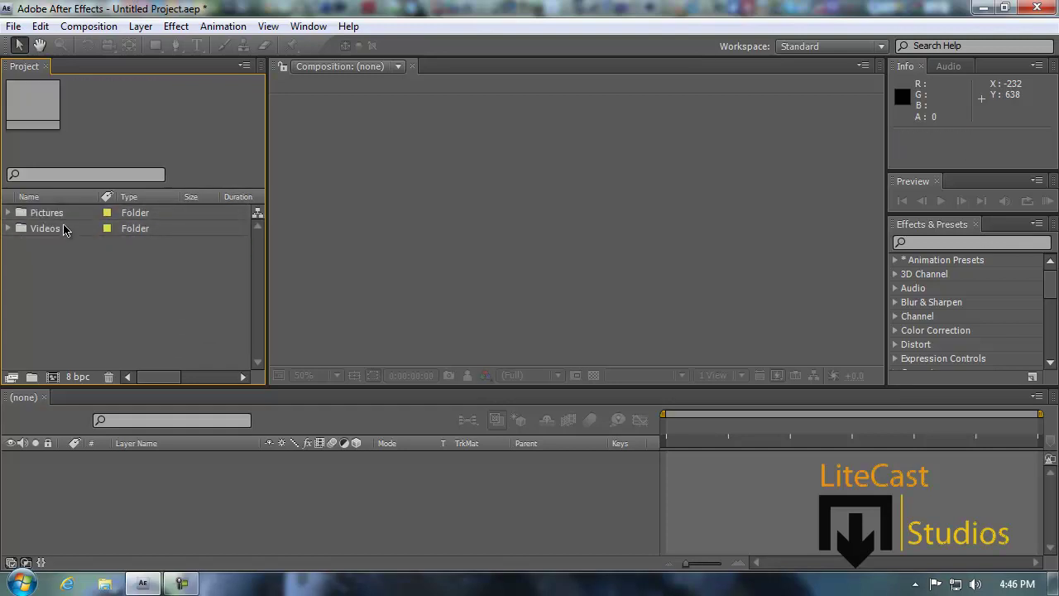
Label the Pictures folder plus Chrysanthemum, Desert, Hydrangeas and Jellyfish fuchsia.
{"action": "left_click", "coordinate": [107, 213]}
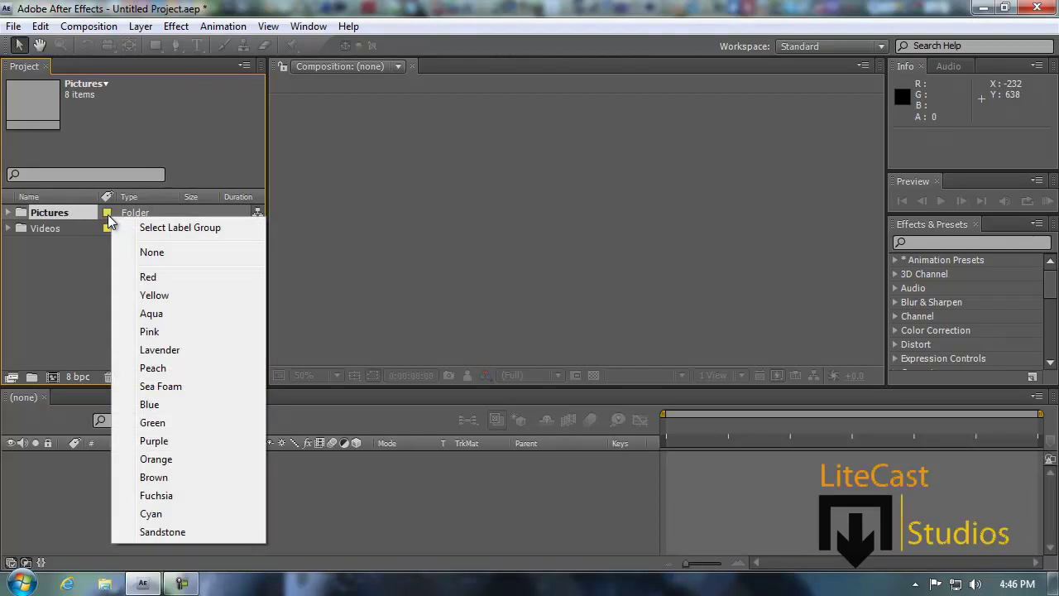
{"action": "left_click", "coordinate": [157, 496]}
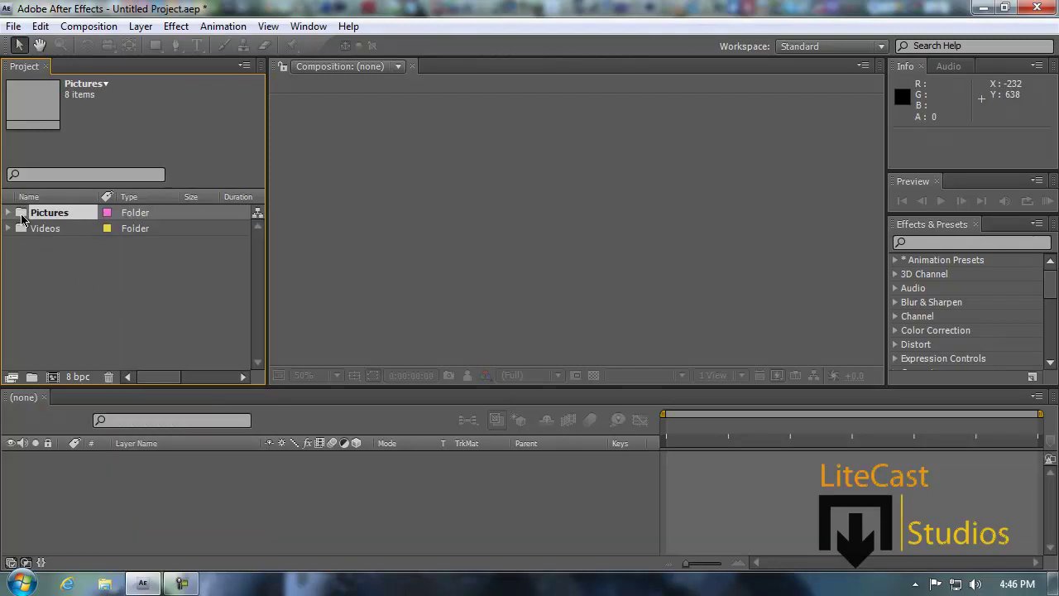
{"action": "left_click", "coordinate": [10, 213]}
{"action": "left_click", "coordinate": [122, 229]}
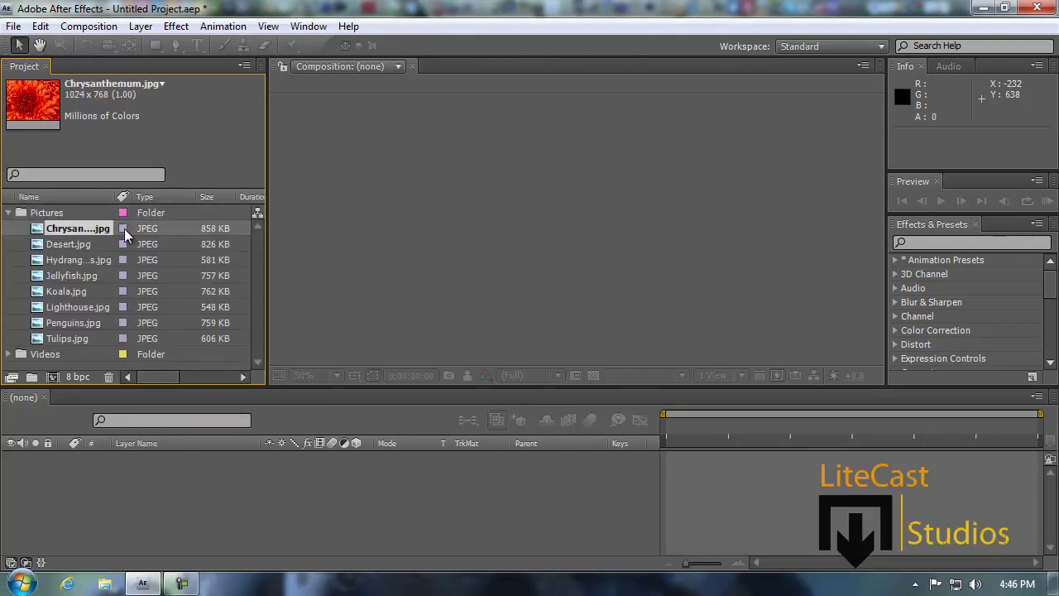
{"action": "left_click", "coordinate": [188, 506]}
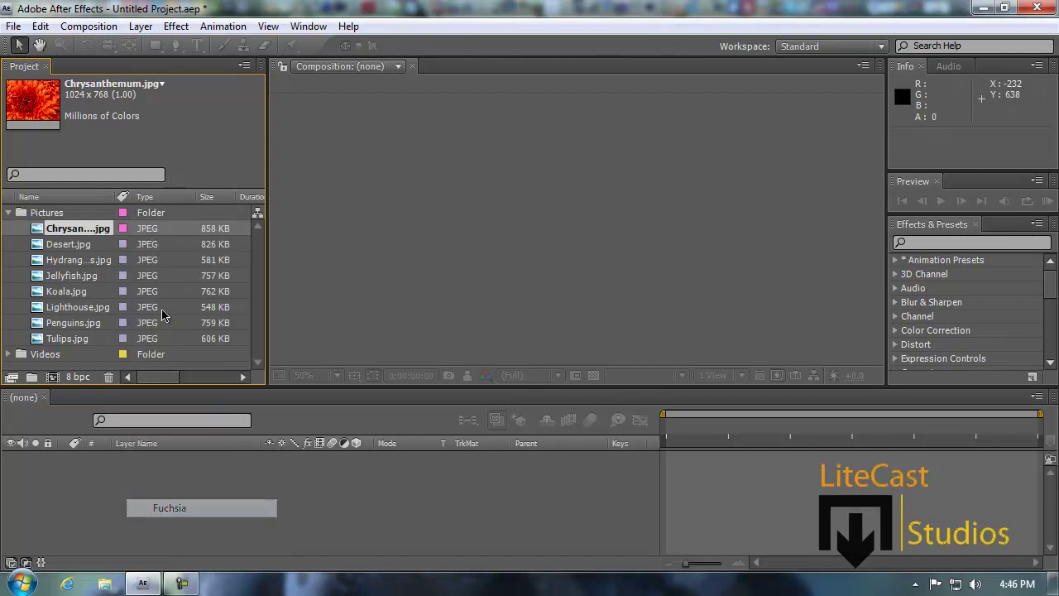
{"action": "left_click", "coordinate": [122, 244]}
{"action": "left_click", "coordinate": [175, 526]}
{"action": "left_click", "coordinate": [123, 260]}
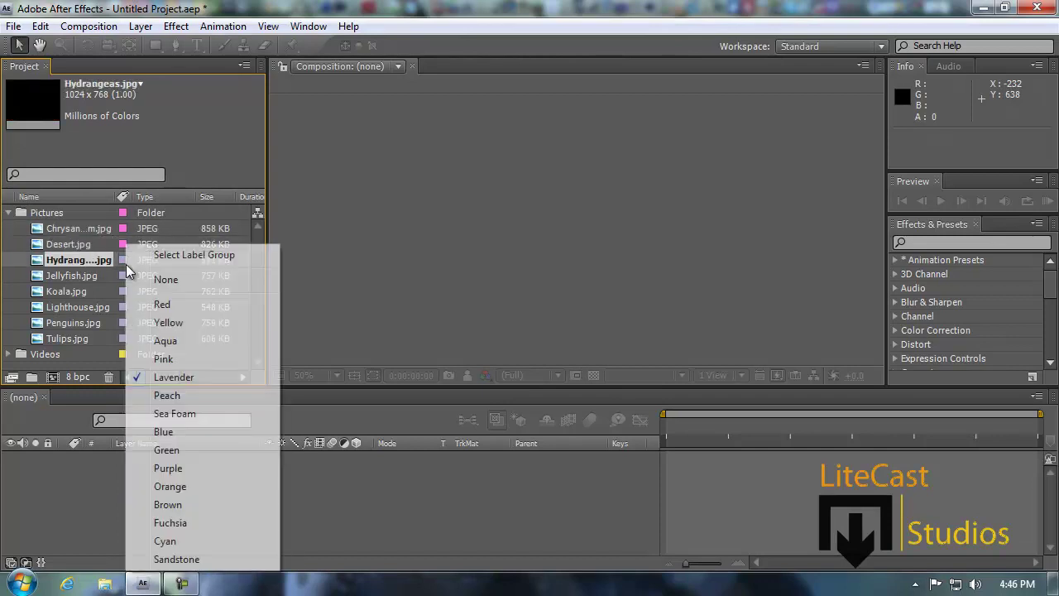
{"action": "left_click", "coordinate": [179, 522]}
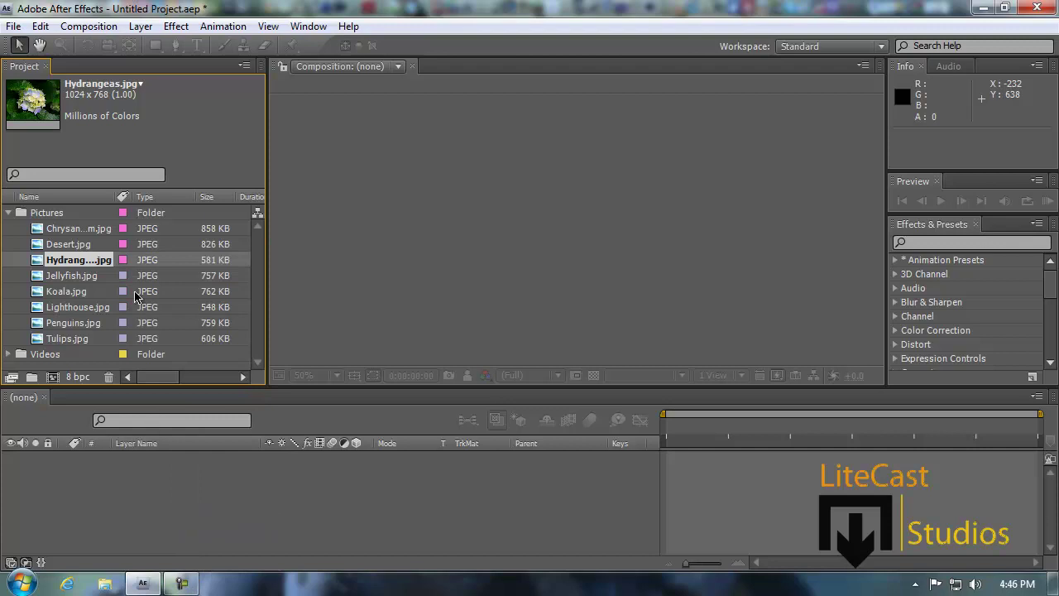
{"action": "left_click", "coordinate": [123, 276]}
{"action": "left_click", "coordinate": [187, 521]}
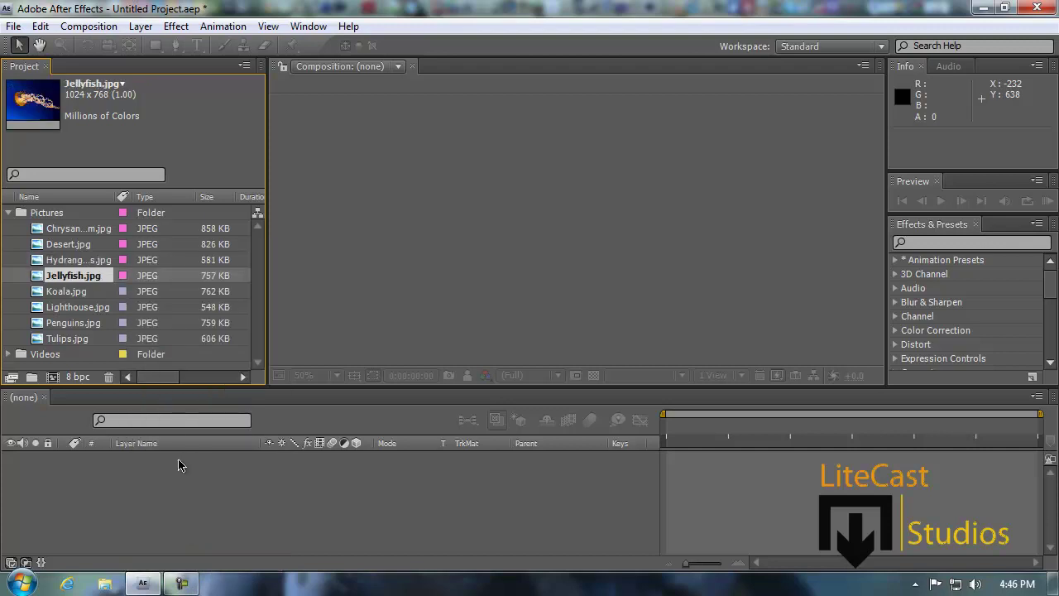
Label Koala, Lighthouse, Penguins and Tulips fuchsia, then collapse Pictures.
{"action": "left_click", "coordinate": [122, 291]}
{"action": "left_click", "coordinate": [175, 522]}
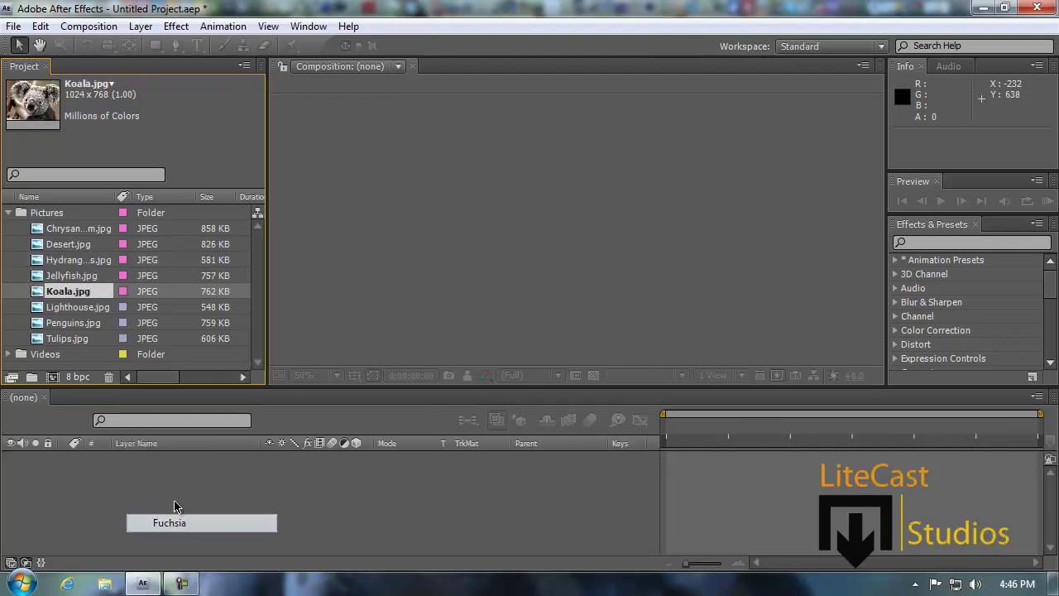
{"action": "left_click", "coordinate": [123, 307]}
{"action": "left_click", "coordinate": [191, 522]}
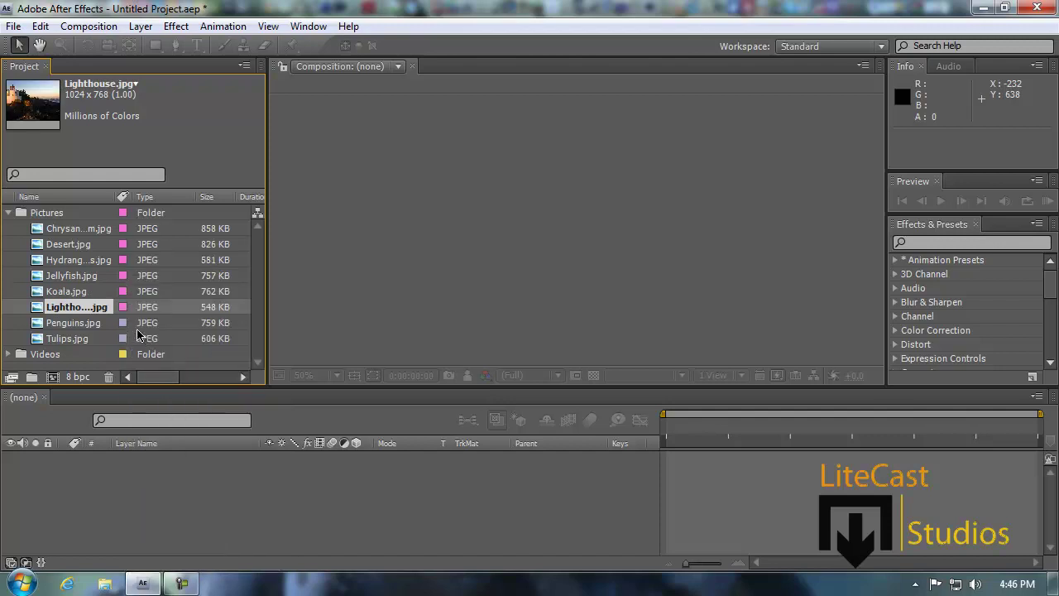
{"action": "left_click", "coordinate": [122, 323]}
{"action": "left_click", "coordinate": [187, 521]}
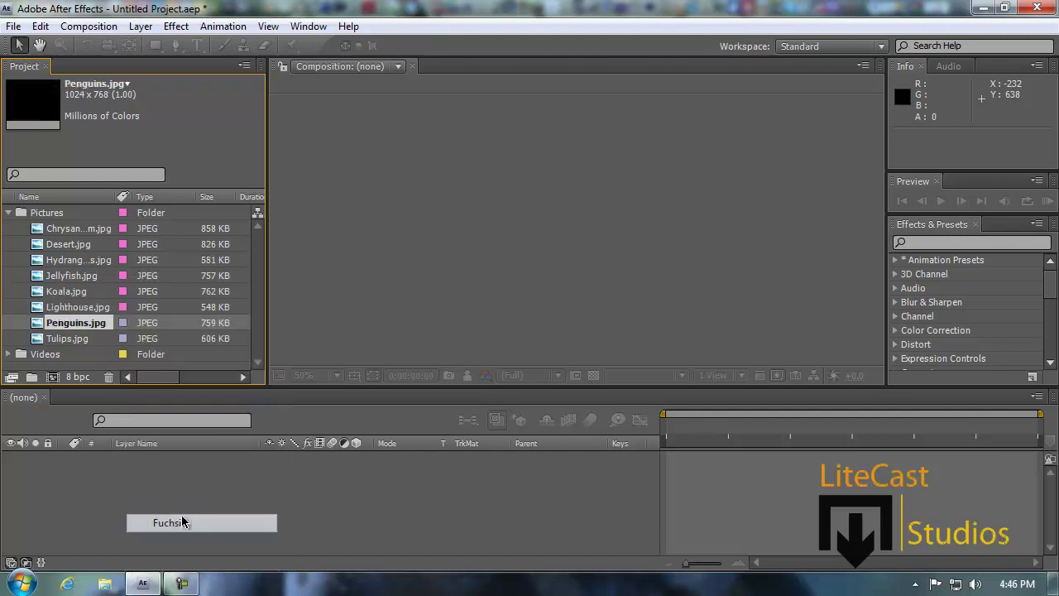
{"action": "left_click", "coordinate": [122, 339]}
{"action": "left_click", "coordinate": [172, 293]}
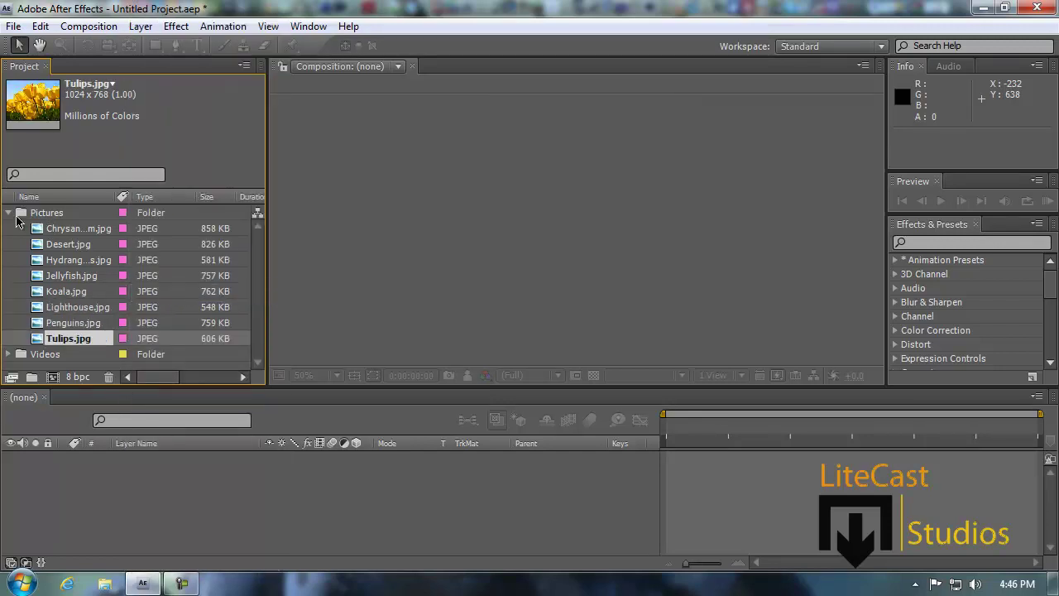
{"action": "left_click", "coordinate": [8, 213]}
Give Wildlife.wmv a yellow label and verify the Pictures and Videos item counts.
{"action": "left_click", "coordinate": [8, 228]}
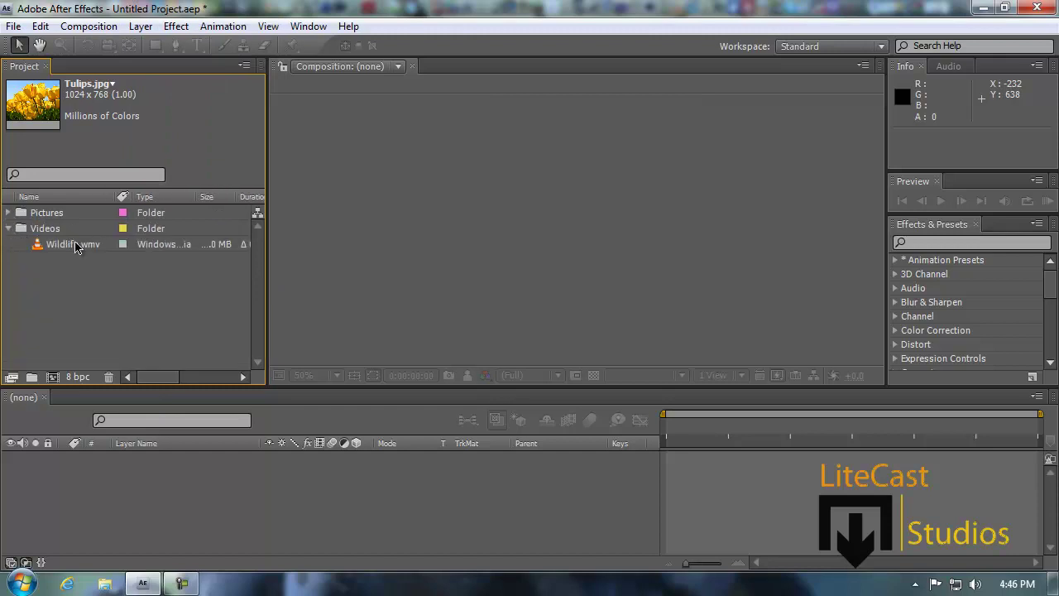
{"action": "left_click", "coordinate": [122, 247]}
{"action": "left_click", "coordinate": [170, 325]}
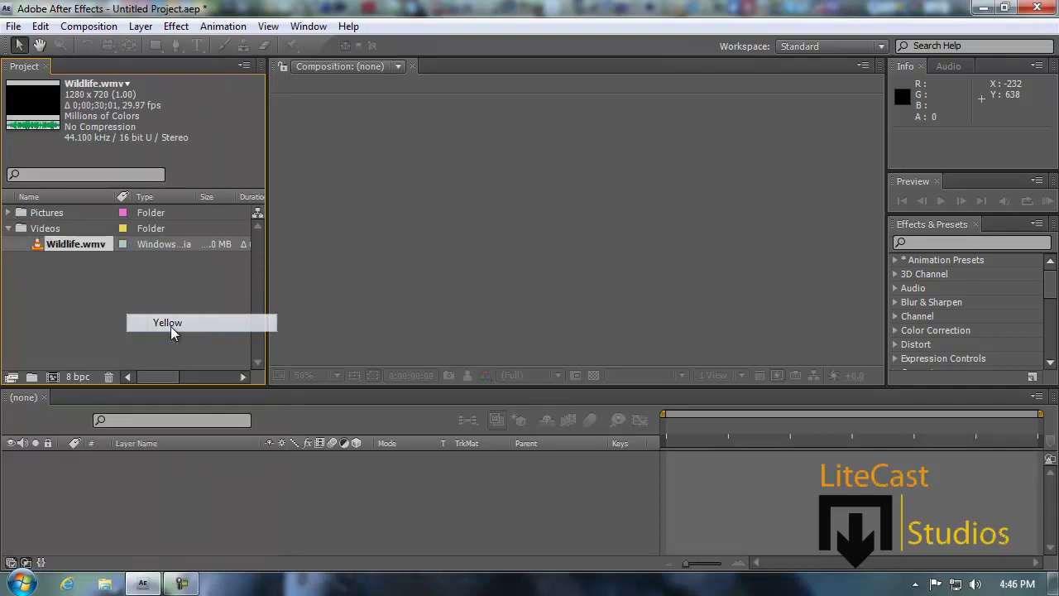
{"action": "left_click", "coordinate": [159, 295]}
{"action": "left_click", "coordinate": [10, 229]}
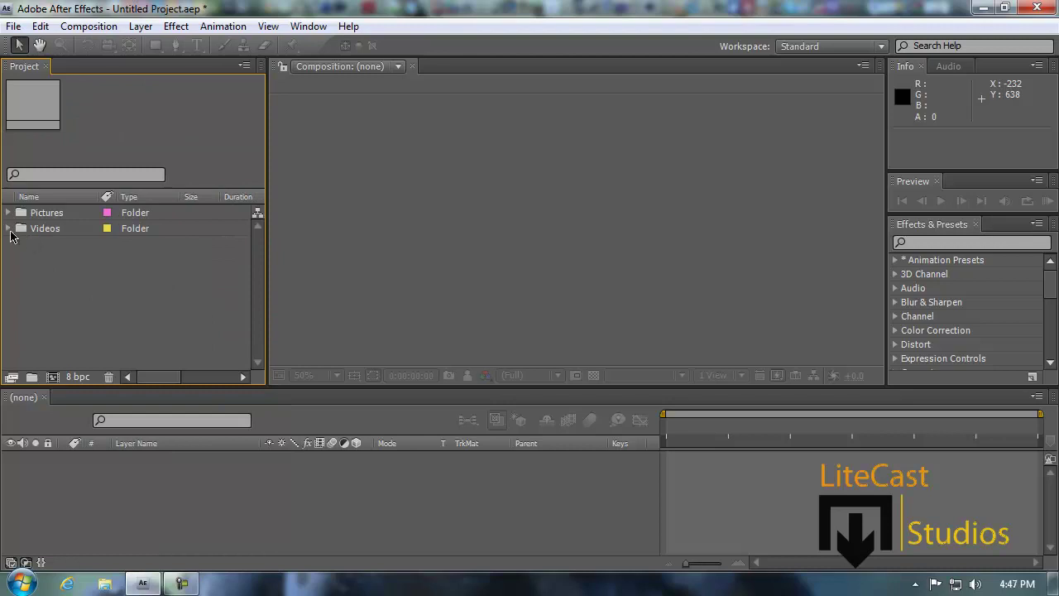
{"action": "left_click", "coordinate": [76, 231]}
{"action": "left_click", "coordinate": [72, 216]}
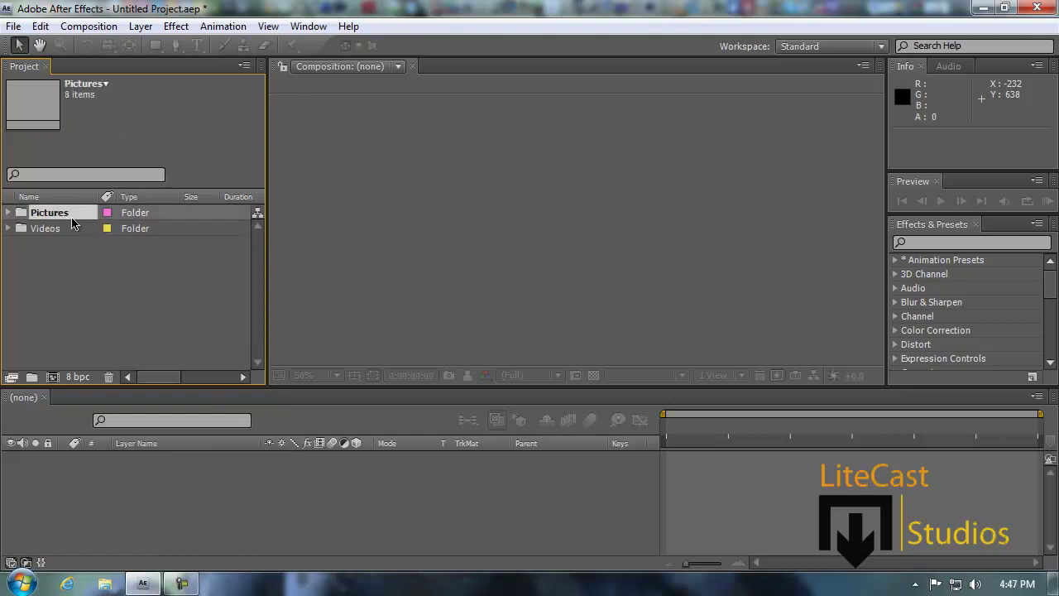
{"action": "left_click", "coordinate": [8, 228]}
{"action": "left_click", "coordinate": [9, 228]}
{"action": "left_click_drag", "start_coordinate": [172, 375], "coordinate": [153, 358]}
{"action": "left_click", "coordinate": [89, 26]}
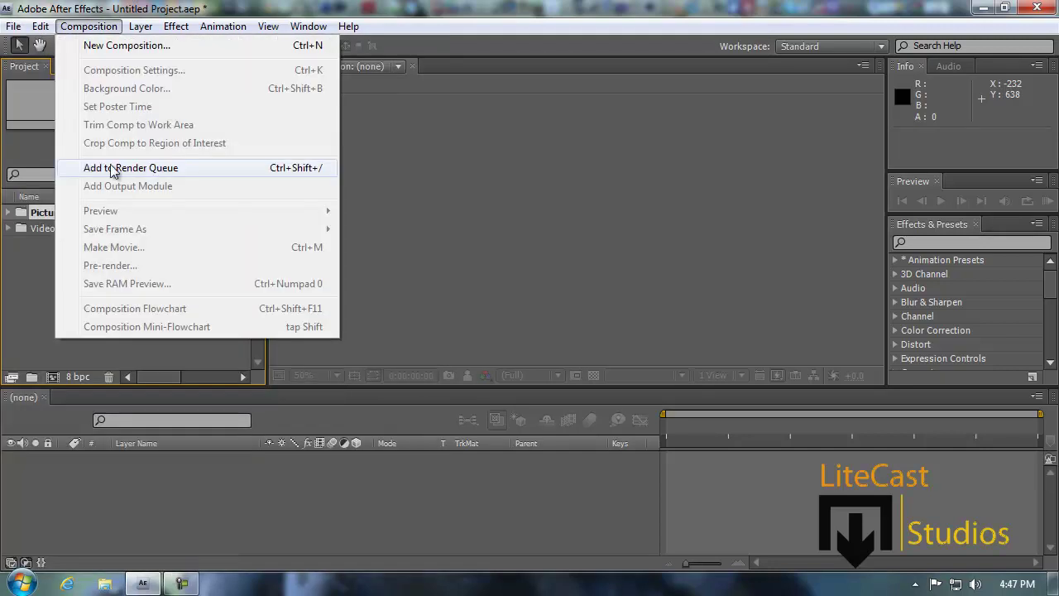
{"action": "mouse_move", "coordinate": [13, 25]}
{"action": "left_click", "coordinate": [480, 220]}
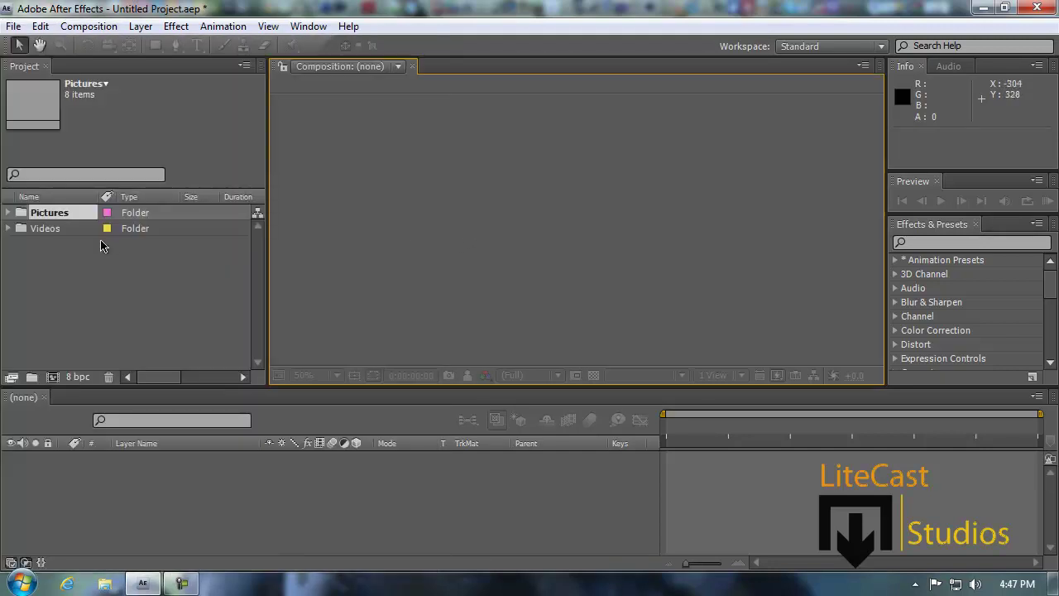
{"action": "left_click", "coordinate": [97, 267]}
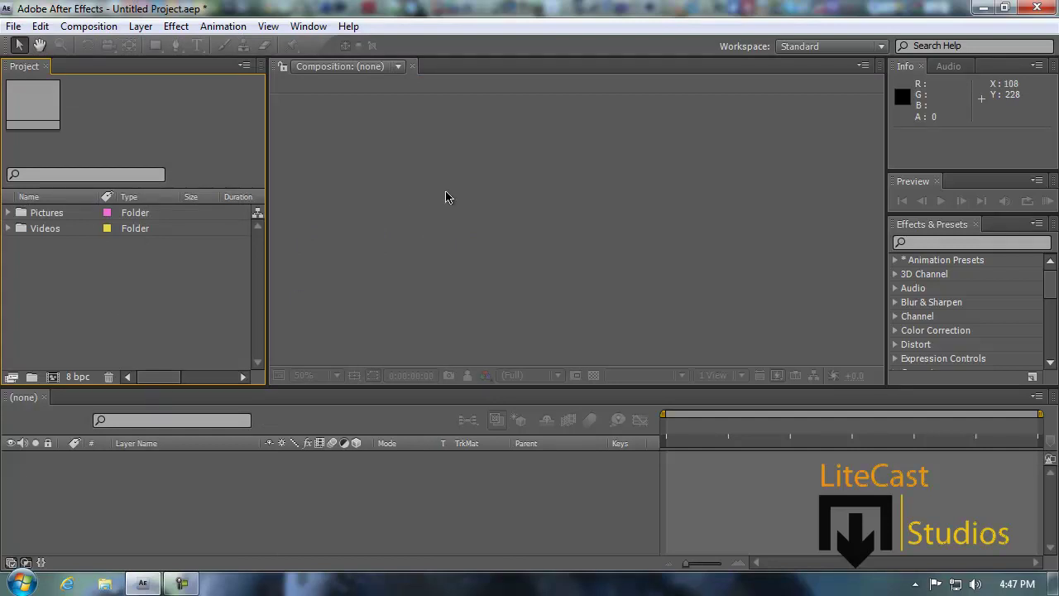
{"action": "left_click", "coordinate": [321, 30]}
{"action": "left_click", "coordinate": [188, 328]}
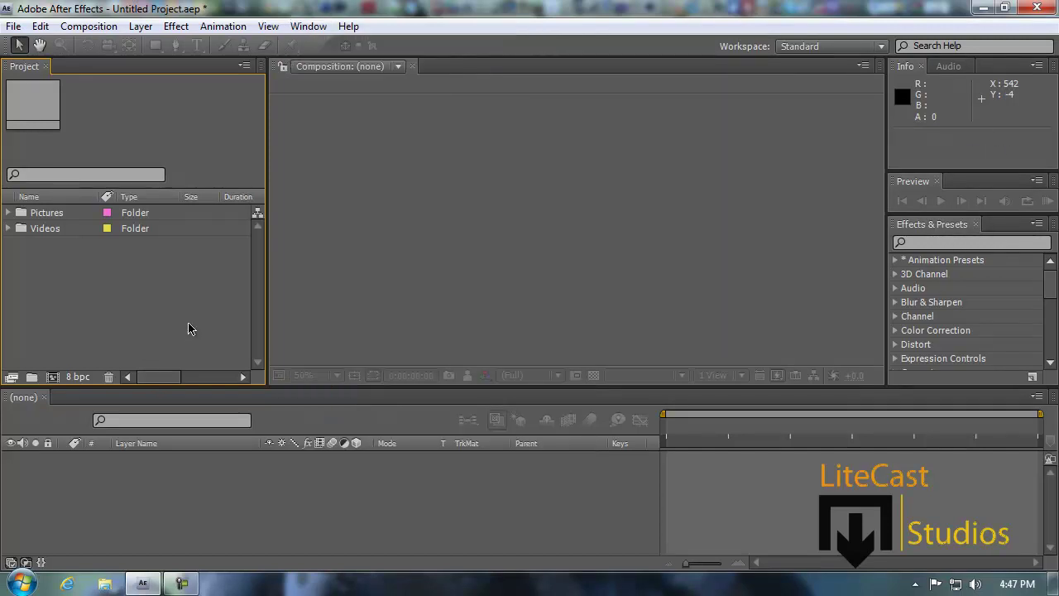